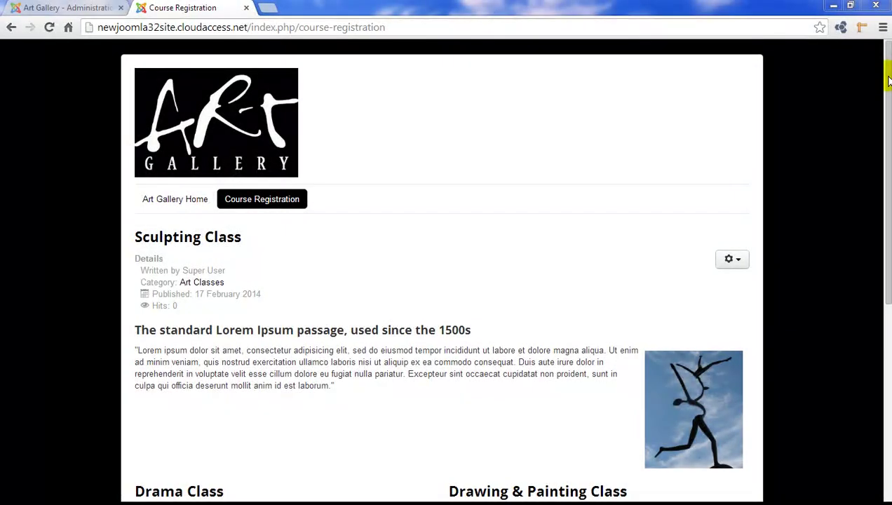
# In the administrator, open the Article Manager listing the Drama, Drawing & Painting and Sculpting articles.
pyautogui.moveTo(887, 80); pyautogui.dragTo(887, 185)
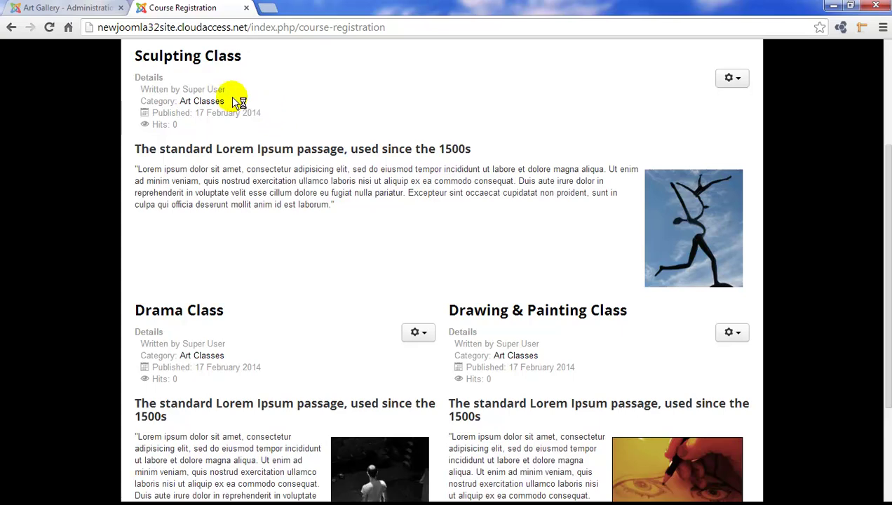
pyautogui.click(104, 12)
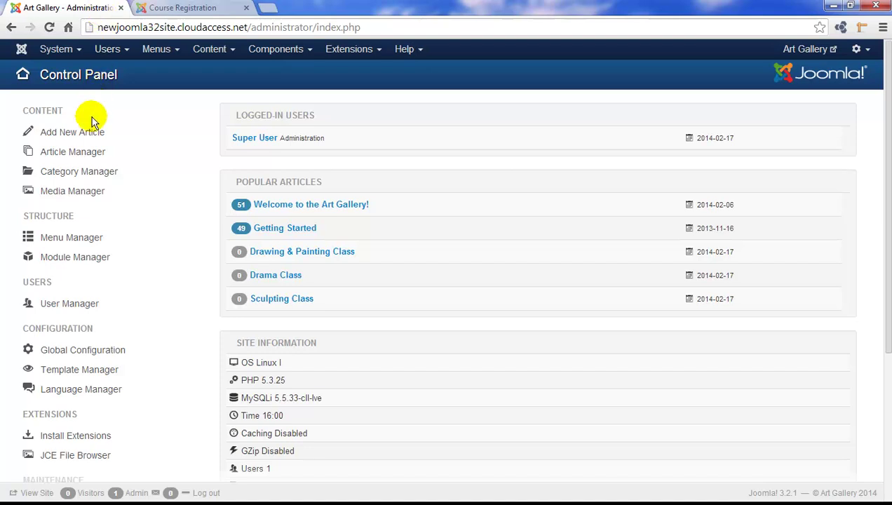
pyautogui.click(85, 155)
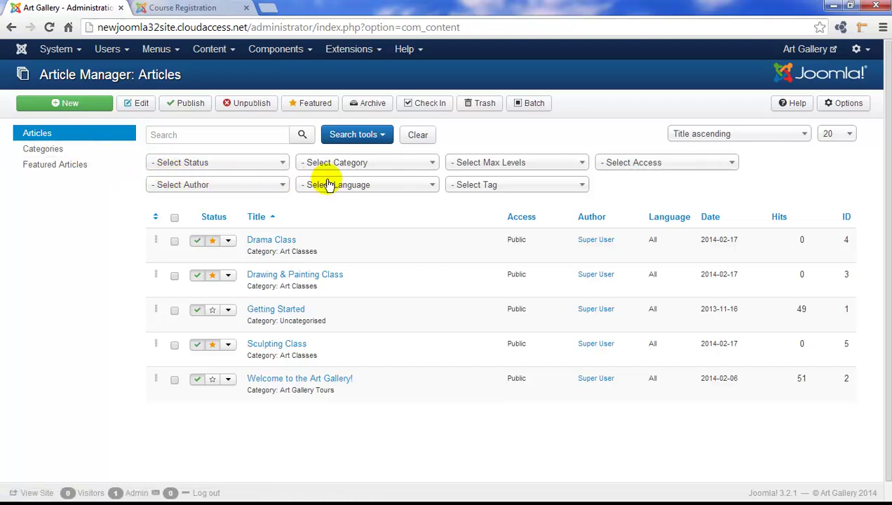
# In the global article Options, set Show Category to Hide and Link Category to No.
pyautogui.click(842, 109)
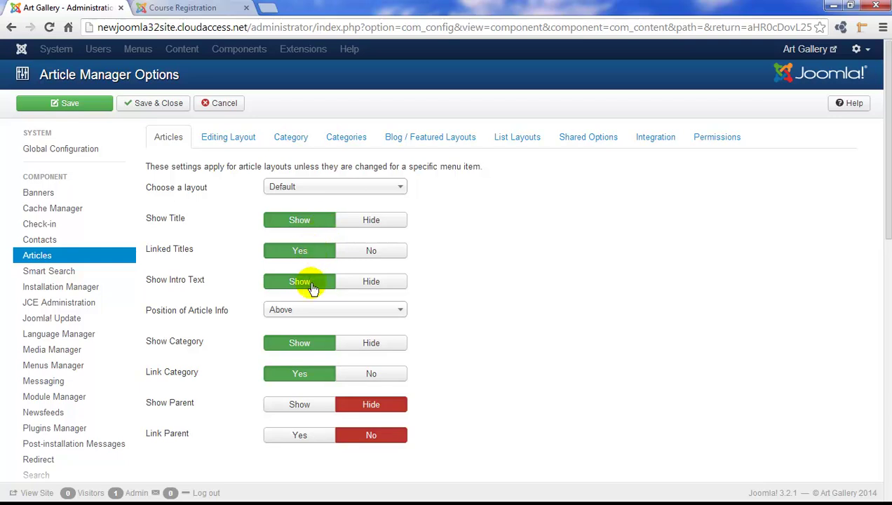
pyautogui.click(371, 345)
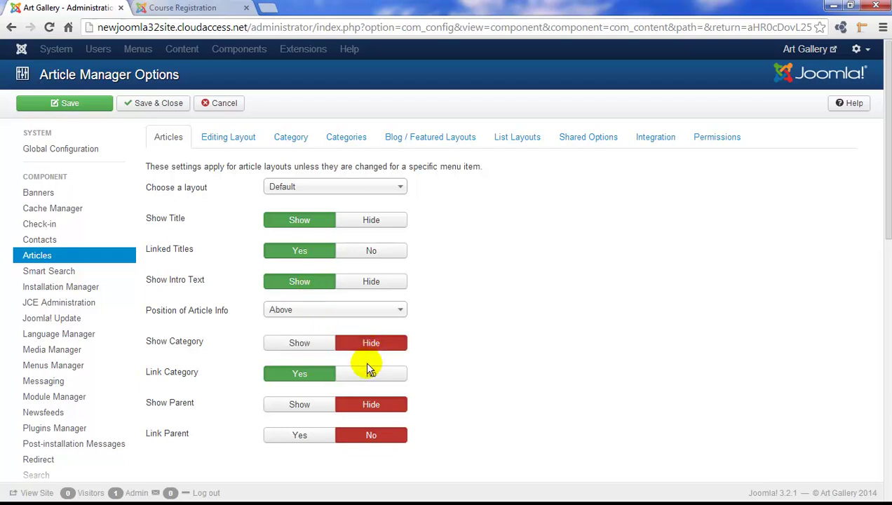
pyautogui.click(369, 372)
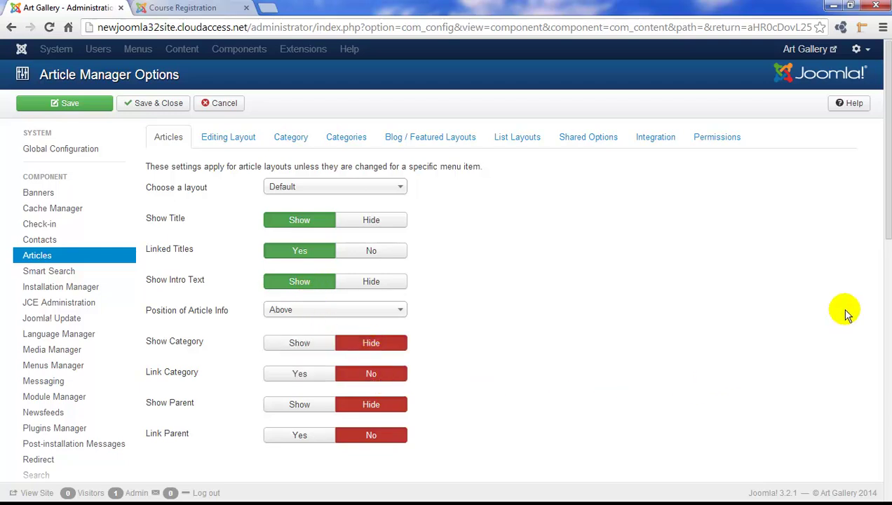
pyautogui.moveTo(883, 231); pyautogui.dragTo(872, 389)
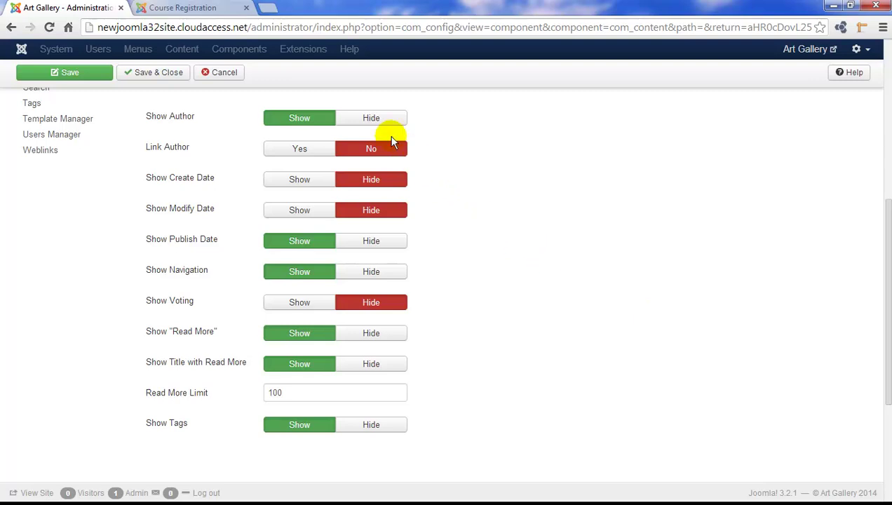
# Hide author, publish date, navigation, tags, icons, print, email and hits, then save the options.
pyautogui.click(373, 121)
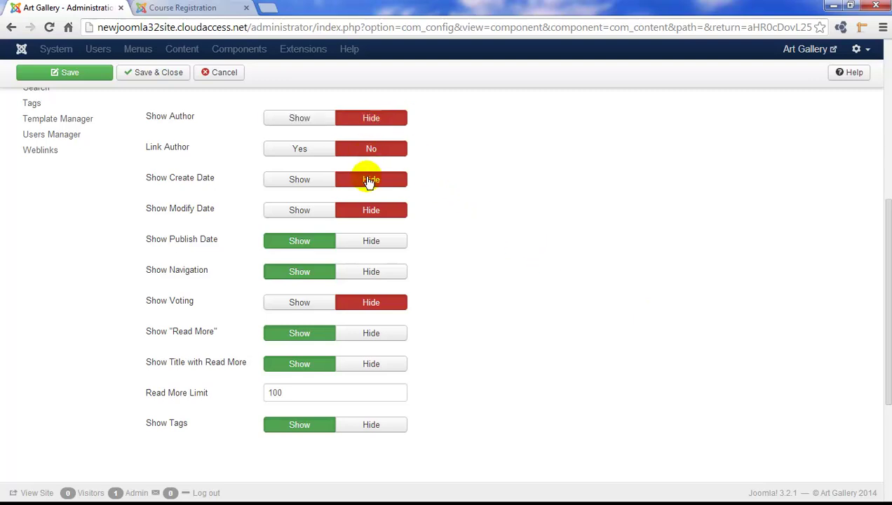
pyautogui.click(365, 249)
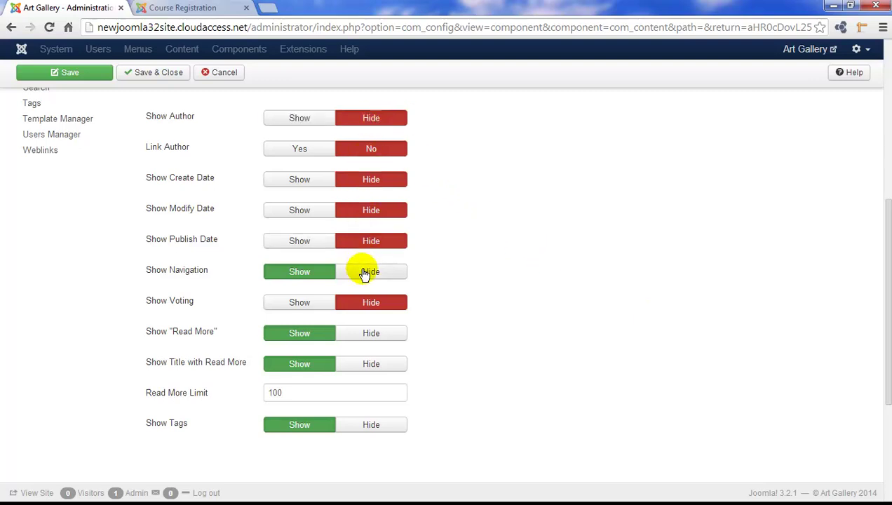
pyautogui.click(364, 273)
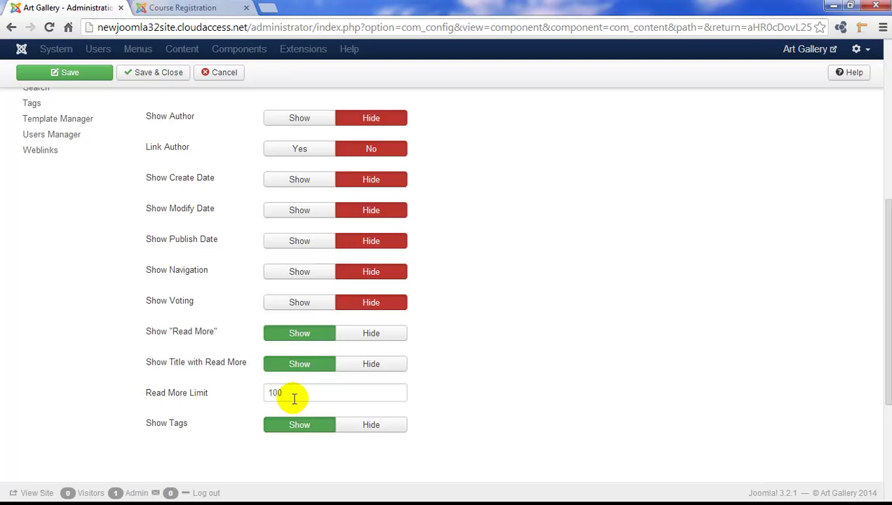
pyautogui.click(382, 429)
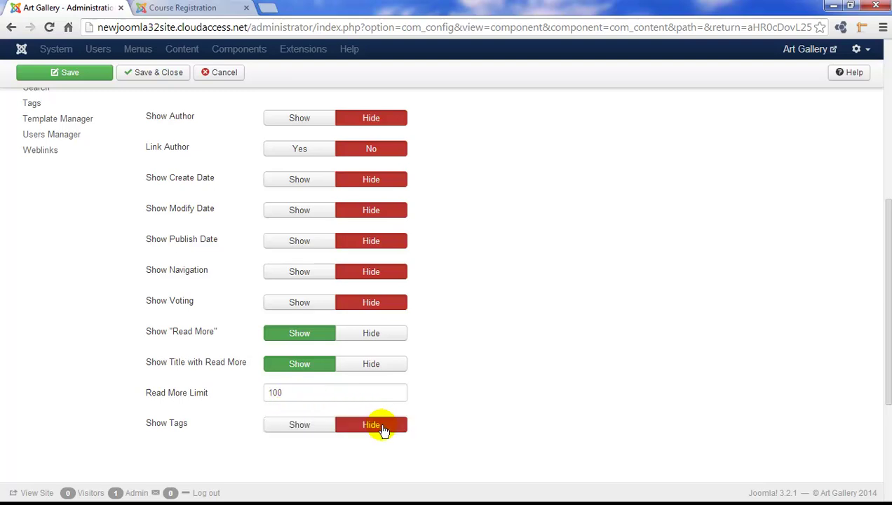
pyautogui.moveTo(888, 263); pyautogui.dragTo(882, 368)
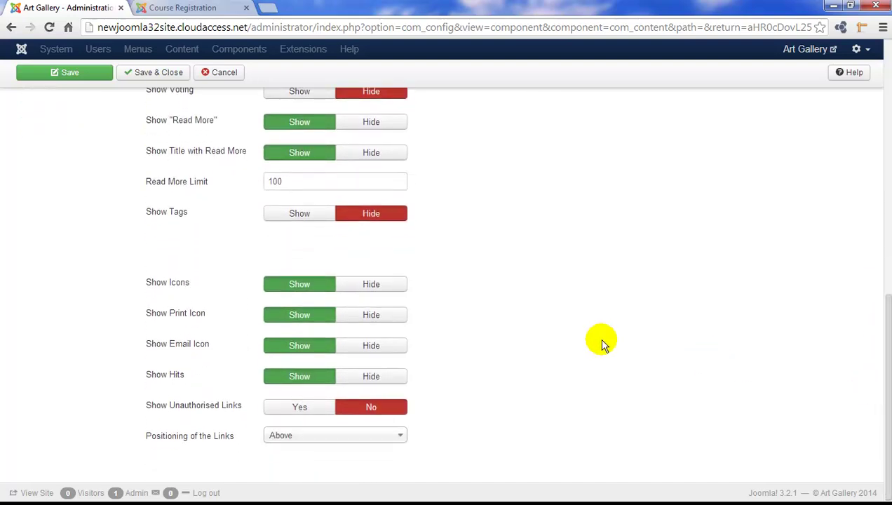
pyautogui.click(379, 286)
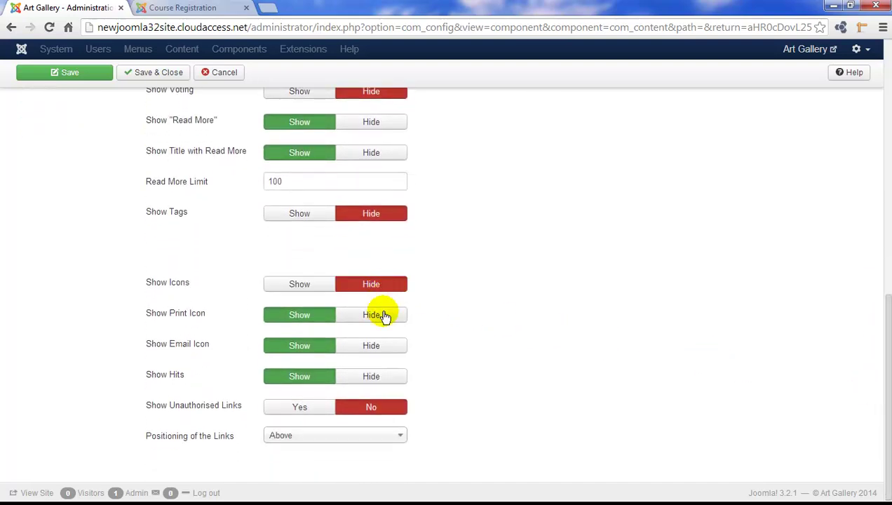
pyautogui.click(382, 316)
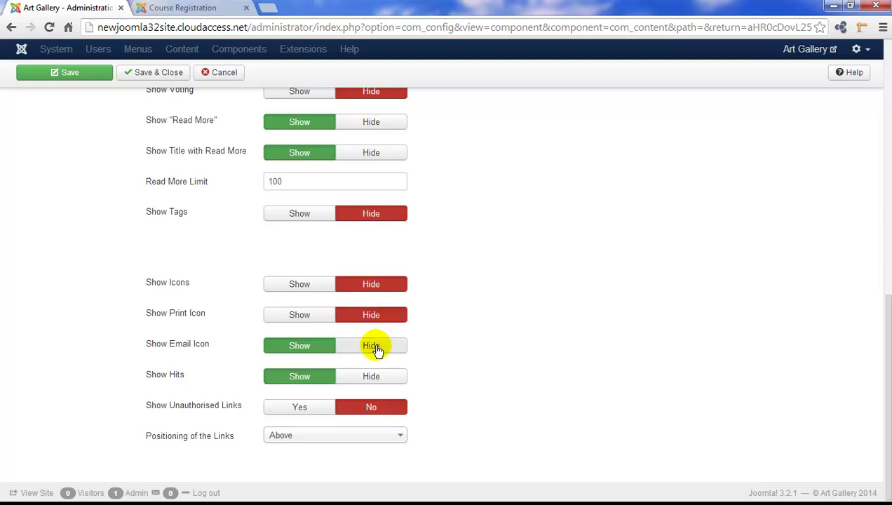
pyautogui.click(377, 348)
pyautogui.click(379, 376)
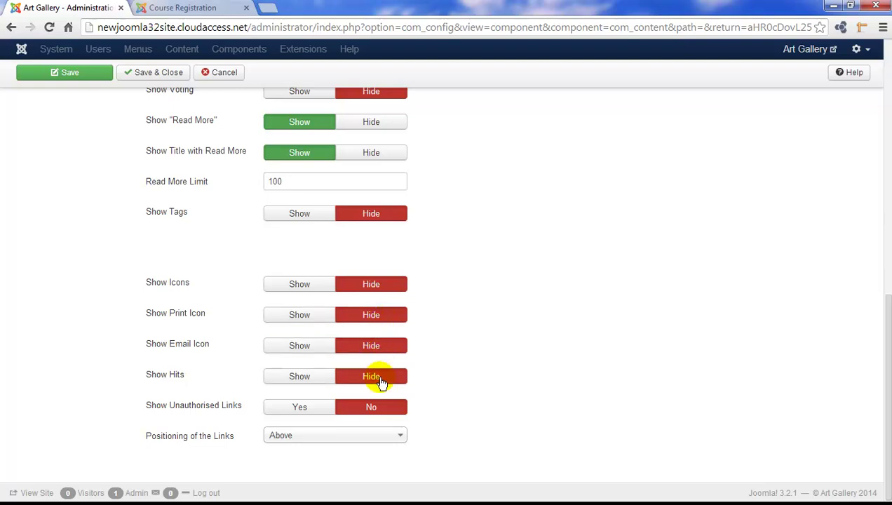
pyautogui.moveTo(883, 419); pyautogui.dragTo(883, 216)
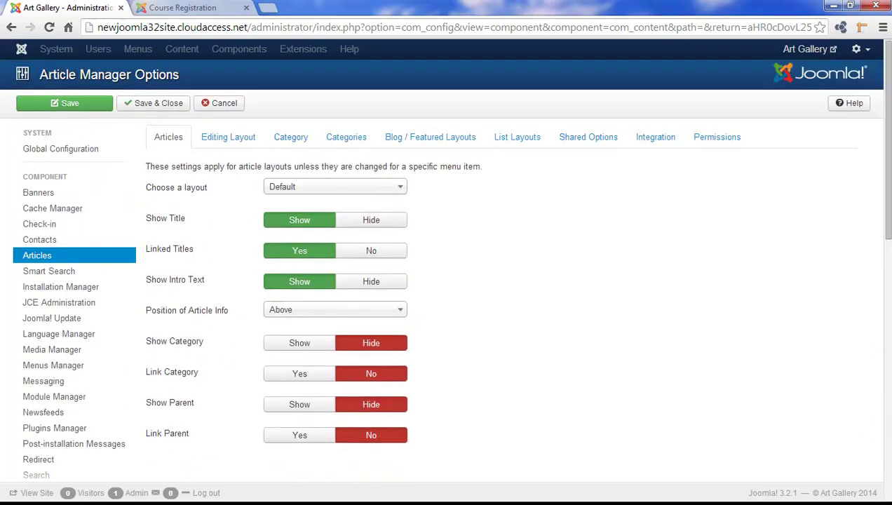
pyautogui.click(92, 108)
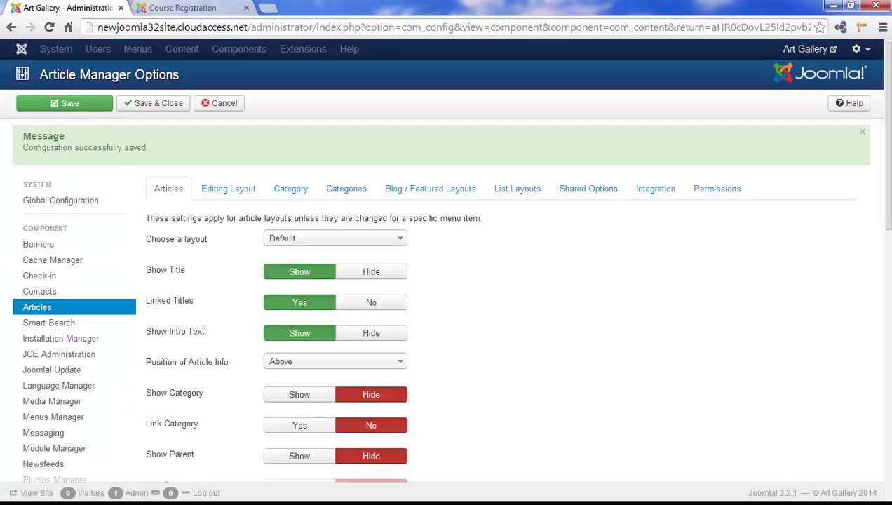
# Reload the Course Registration page to confirm author, category, date and hit details are gone.
pyautogui.click(188, 8)
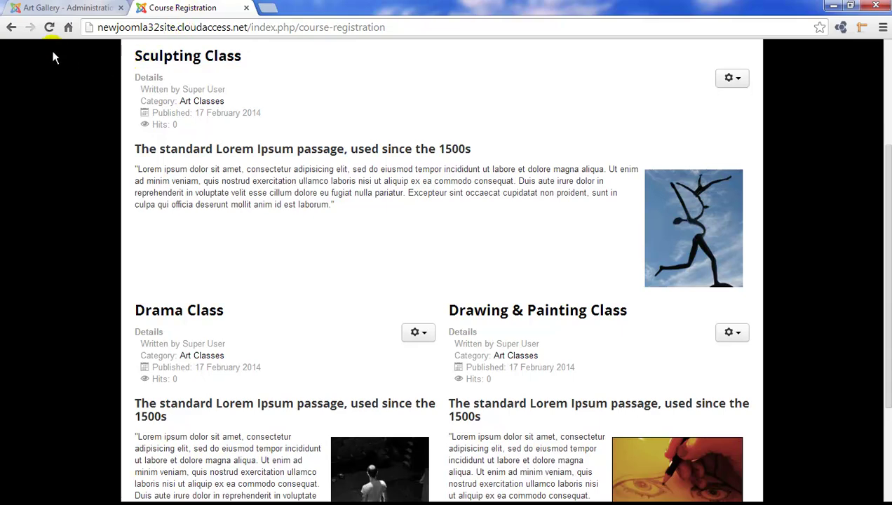
pyautogui.click(49, 28)
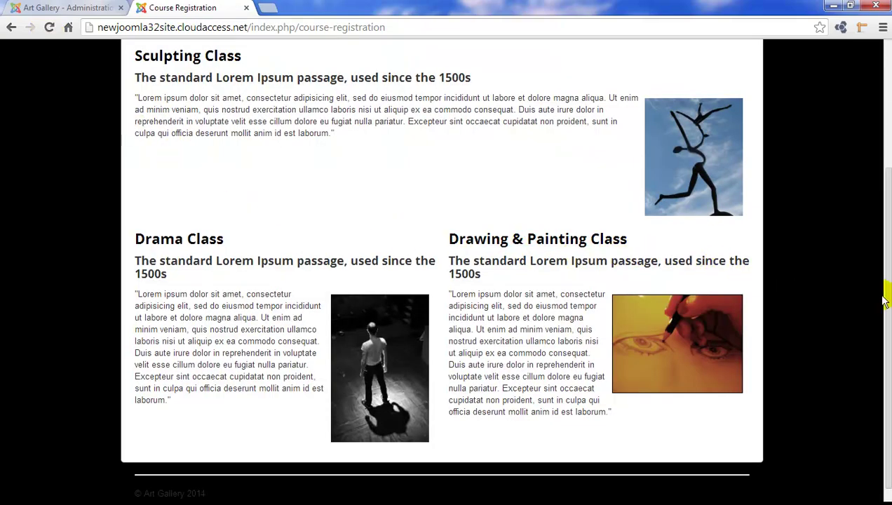
pyautogui.moveTo(886, 298); pyautogui.dragTo(887, 232)
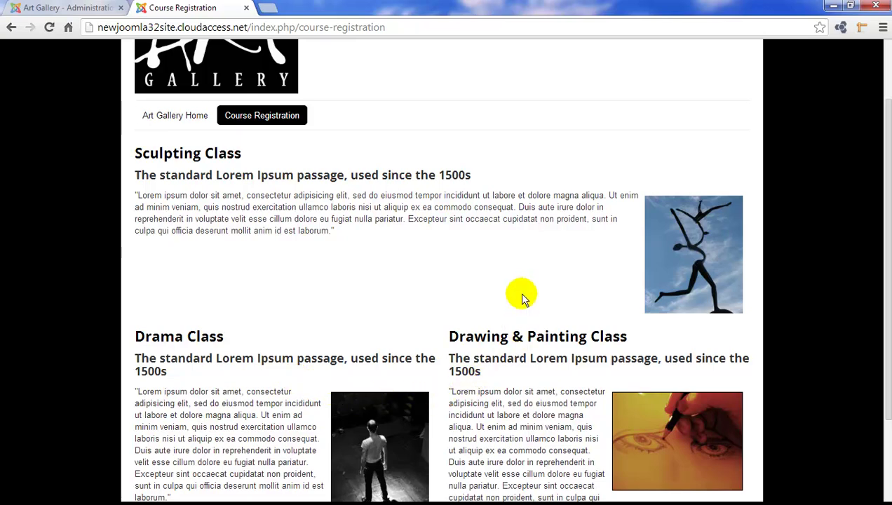
# Set Blog / Featured Layouts to 0 leading, 3 intro articles, 3 columns, 0 links, and save.
pyautogui.click(85, 12)
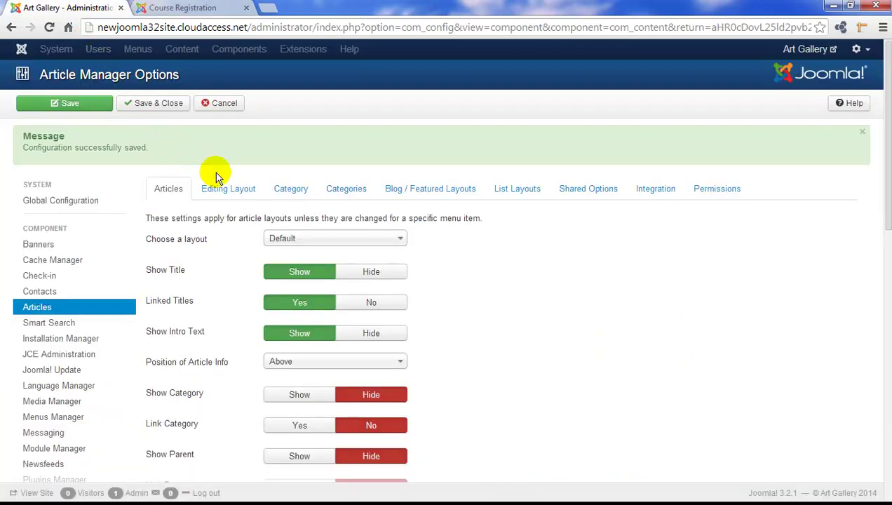
pyautogui.click(430, 194)
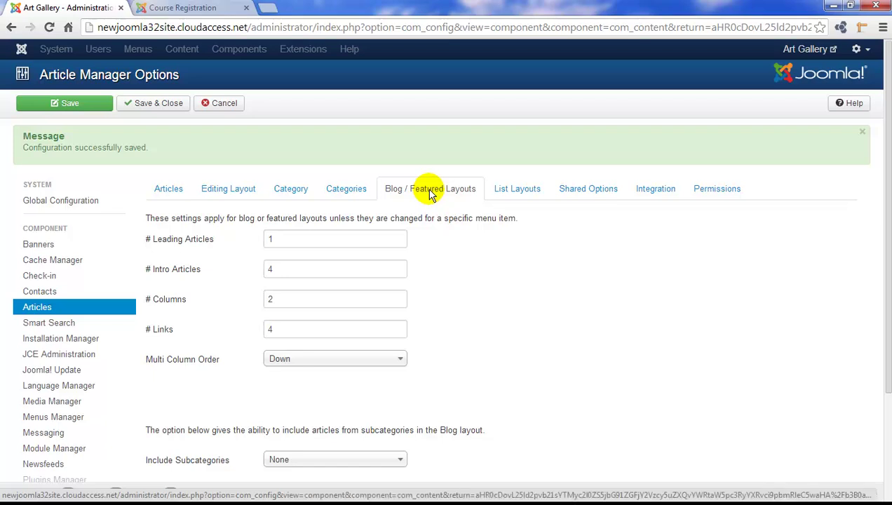
pyautogui.moveTo(288, 236); pyautogui.dragTo(269, 239)
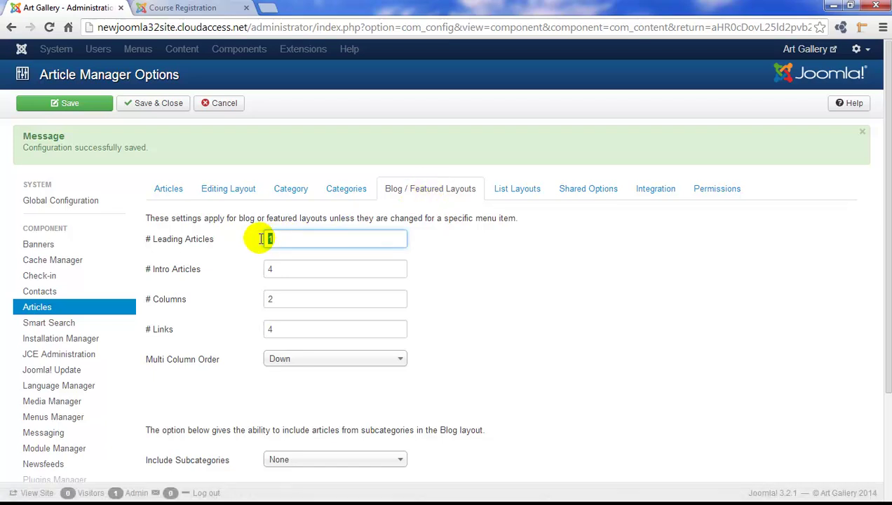
pyautogui.moveTo(273, 269); pyautogui.dragTo(251, 343)
pyautogui.write('33')
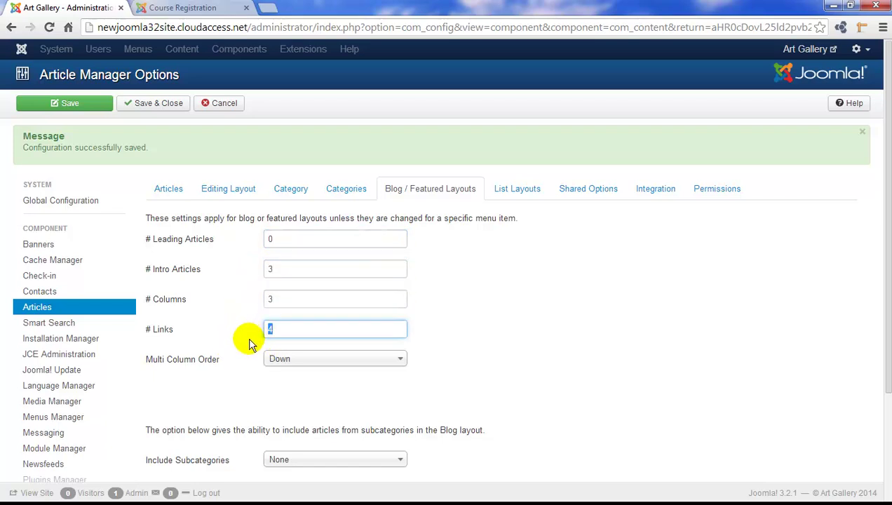
pyautogui.write('0')
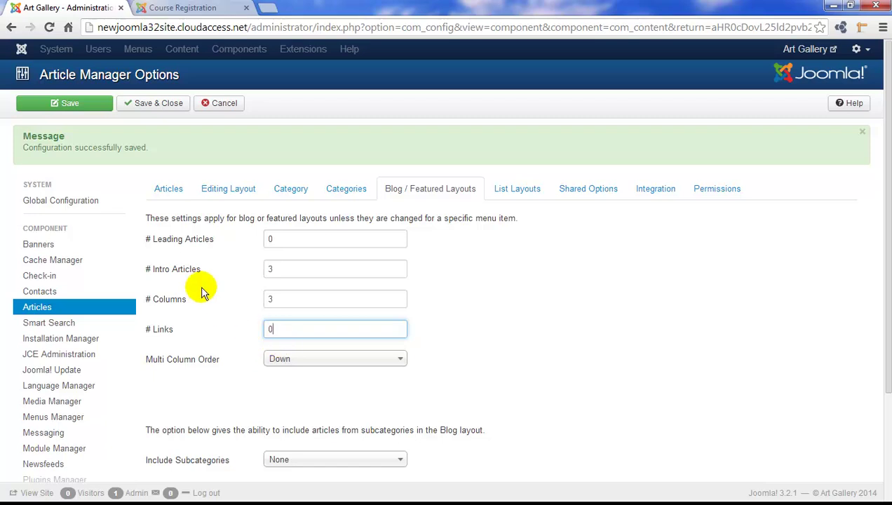
pyautogui.click(75, 105)
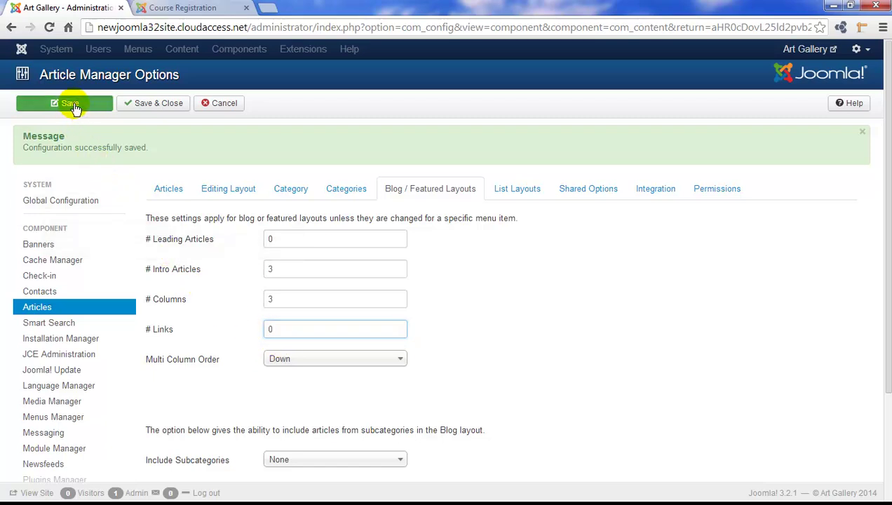
# Reload Course Registration and check Sculpting, Drama and Drawing & Painting appear in three columns.
pyautogui.click(204, 10)
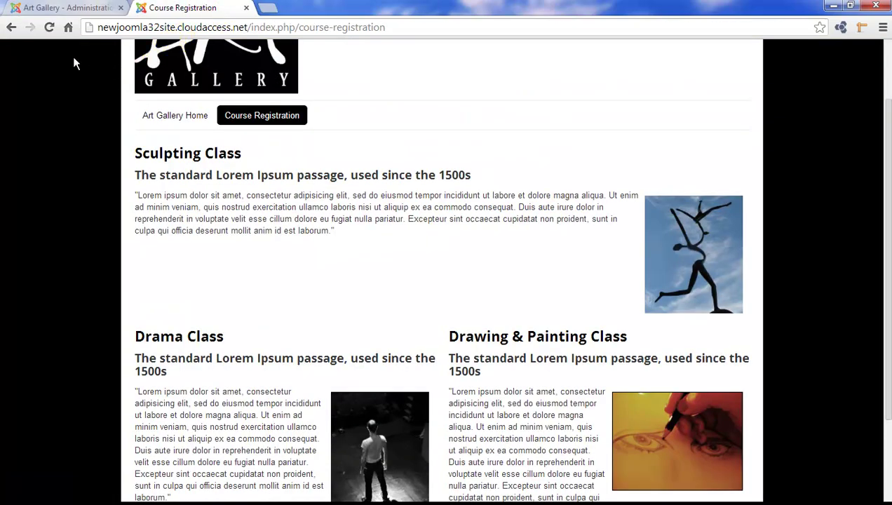
pyautogui.click(49, 27)
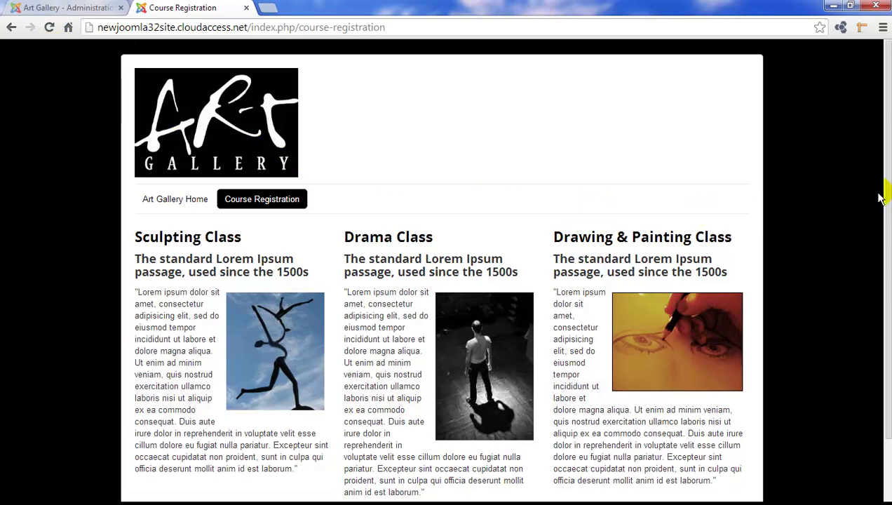
pyautogui.moveTo(887, 193); pyautogui.dragTo(885, 238)
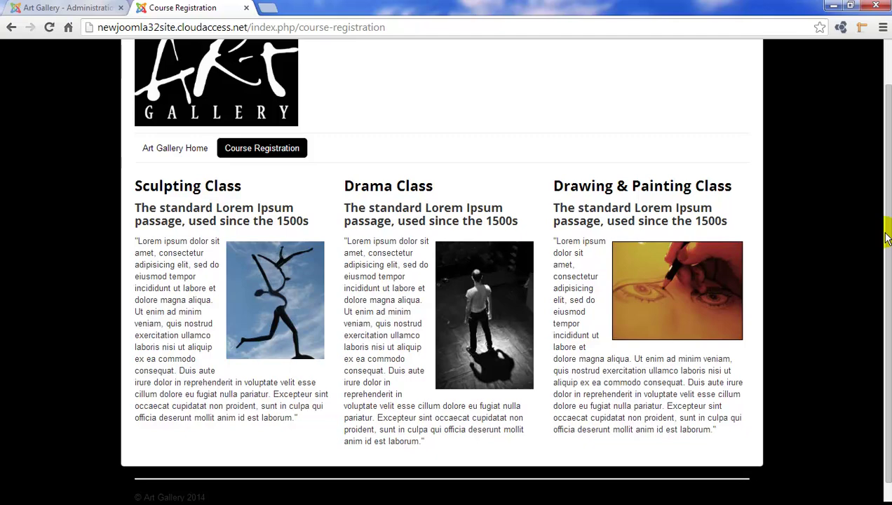
# Save and close the article options, then edit the Course Registration item in Main Menu.
pyautogui.click(83, 10)
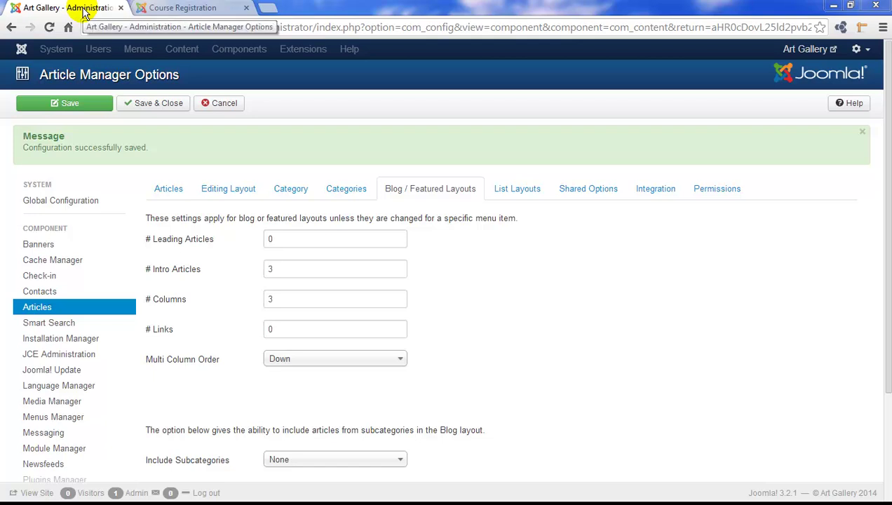
pyautogui.click(151, 111)
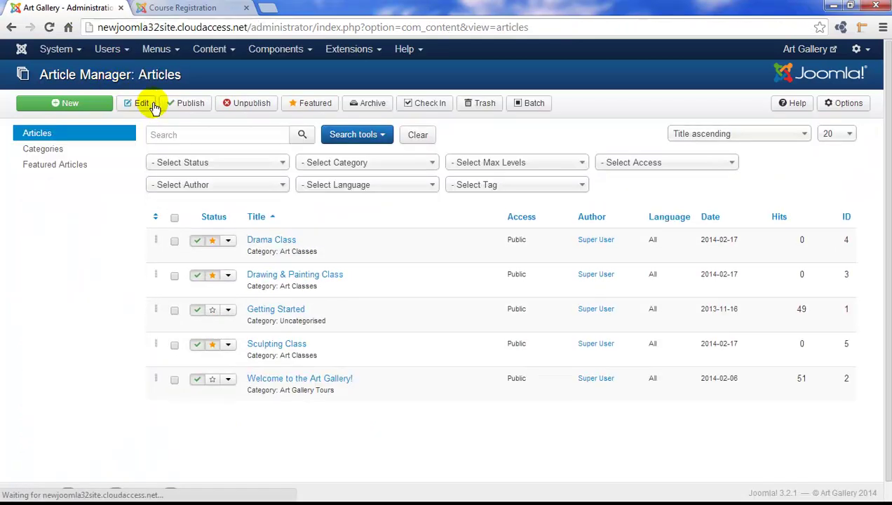
pyautogui.click(174, 51)
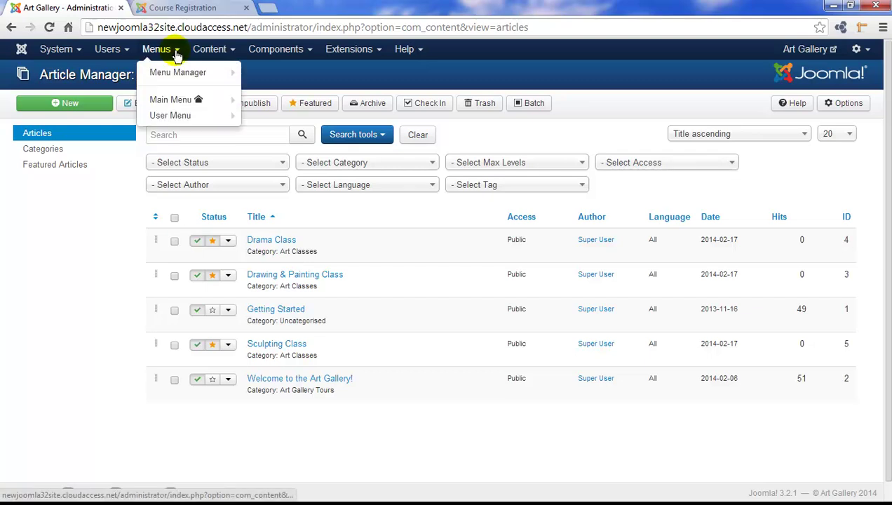
pyautogui.click(172, 102)
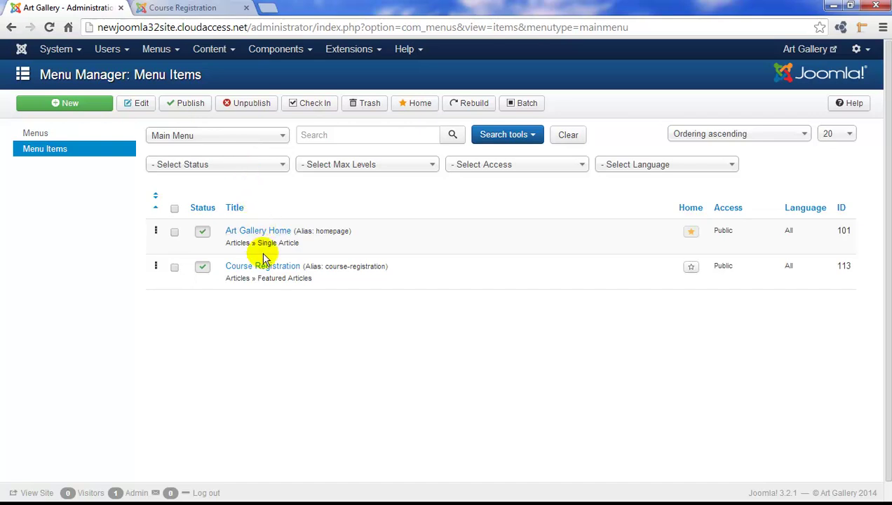
pyautogui.click(263, 267)
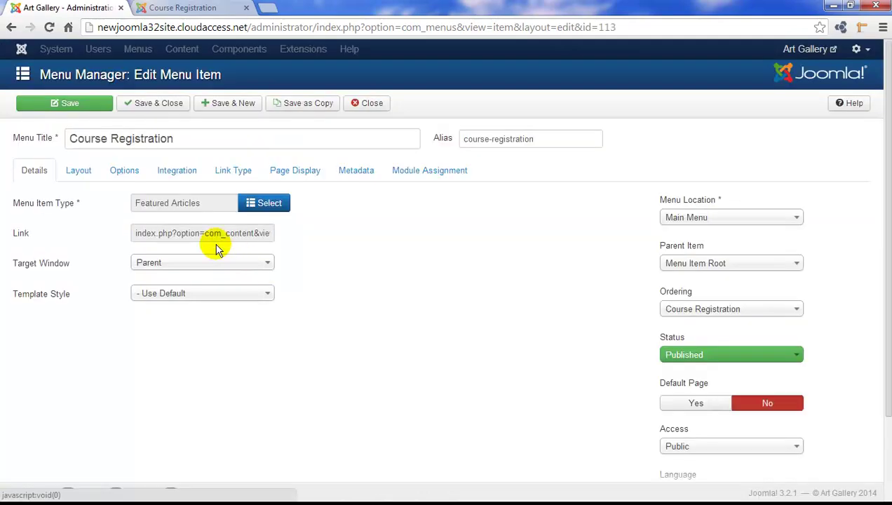
# In the Course Registration menu item's Options, set Show Author to Show and save.
pyautogui.click(121, 173)
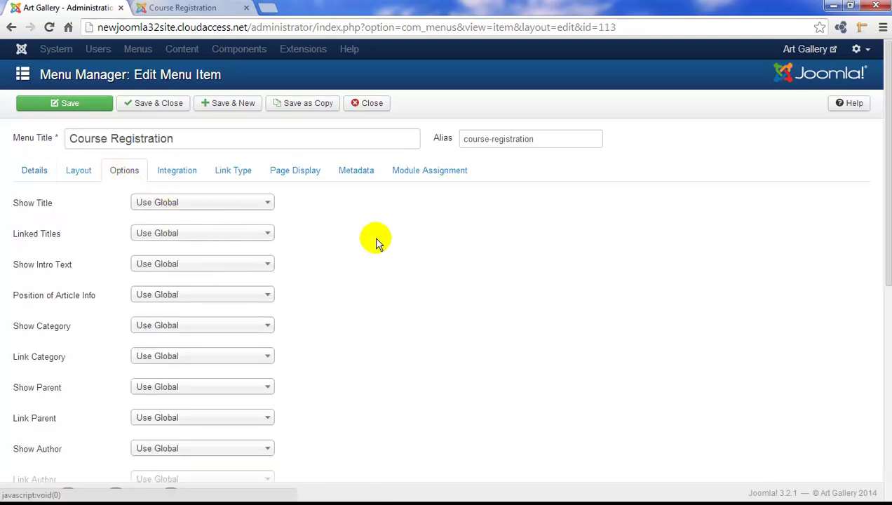
pyautogui.moveTo(883, 254); pyautogui.dragTo(888, 291)
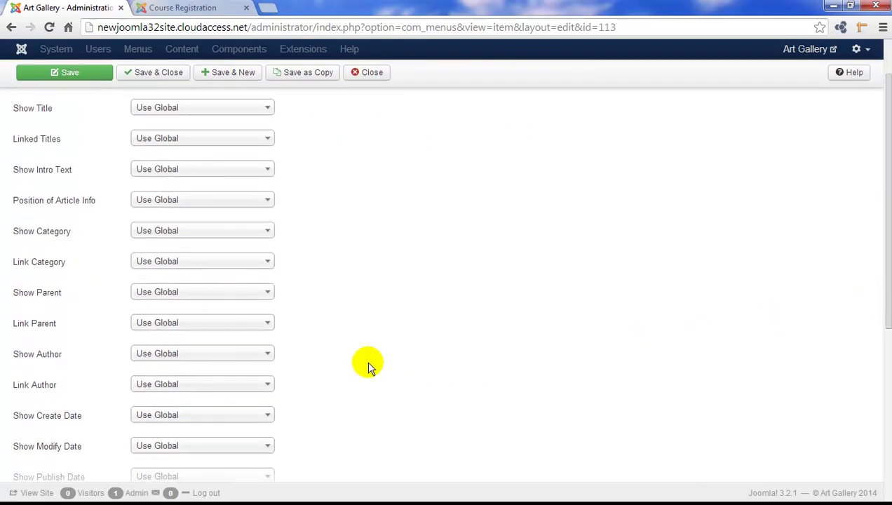
pyautogui.click(268, 356)
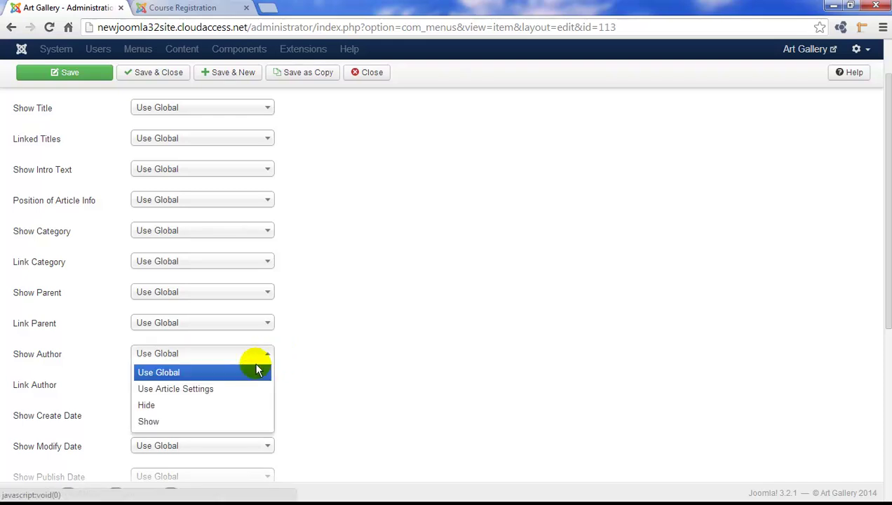
pyautogui.click(236, 423)
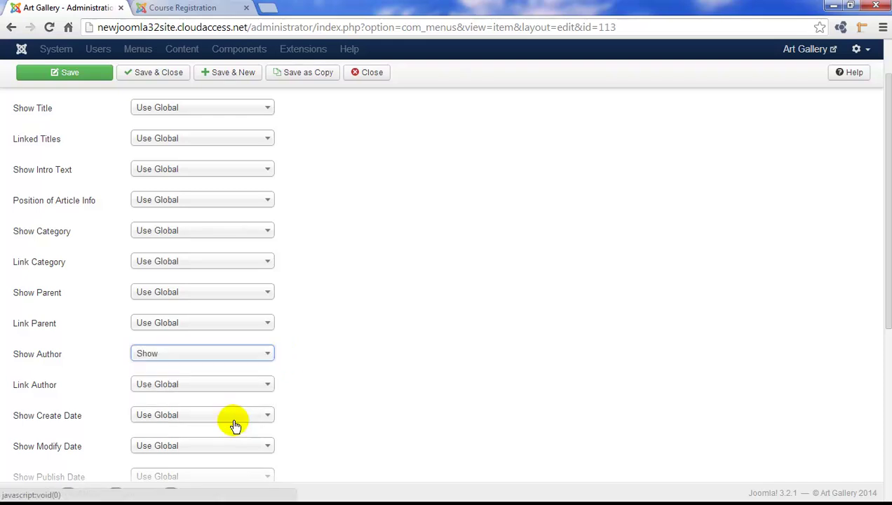
pyautogui.click(76, 80)
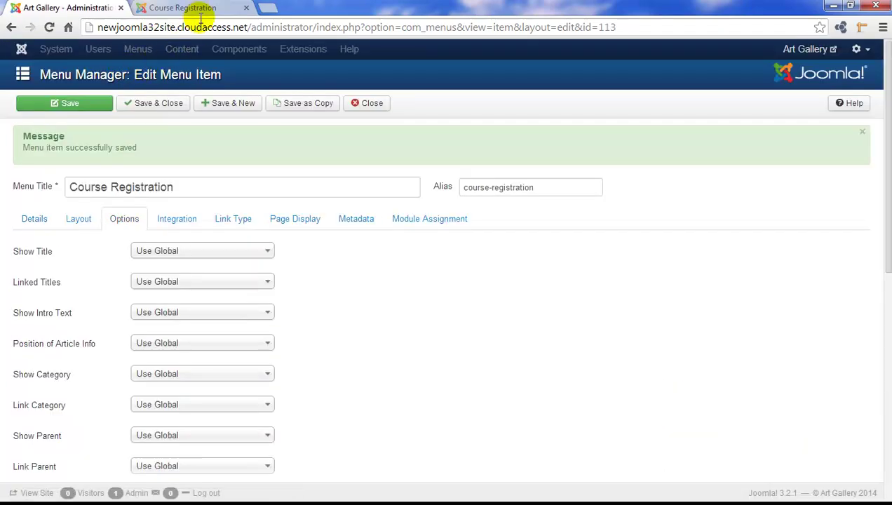
# Reload the Course Registration page to see the Details heading and author lines.
pyautogui.click(200, 11)
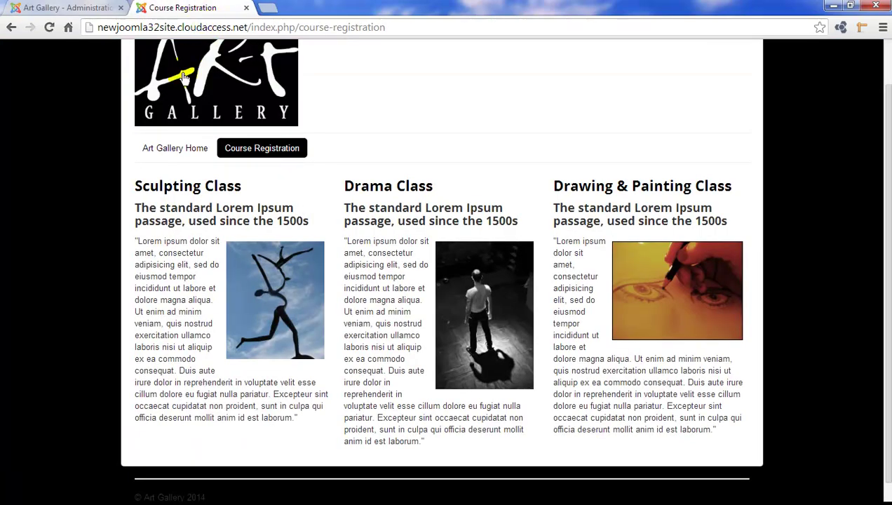
pyautogui.click(49, 28)
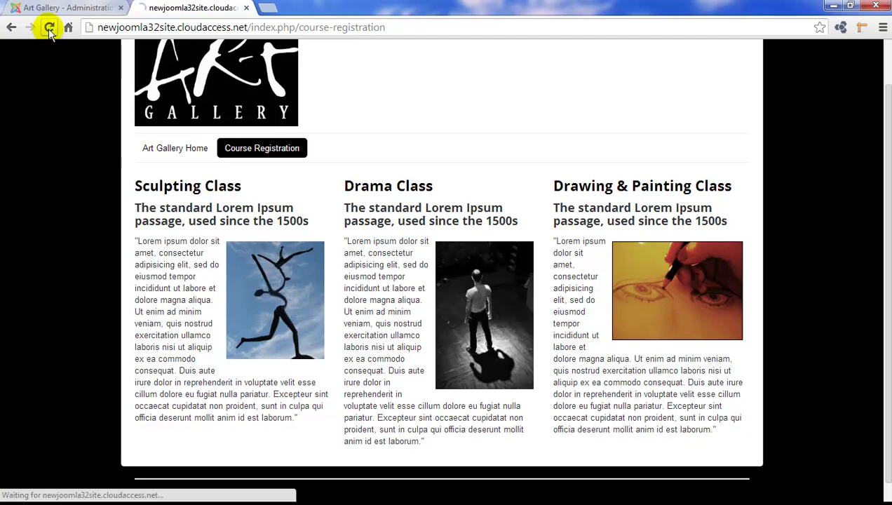